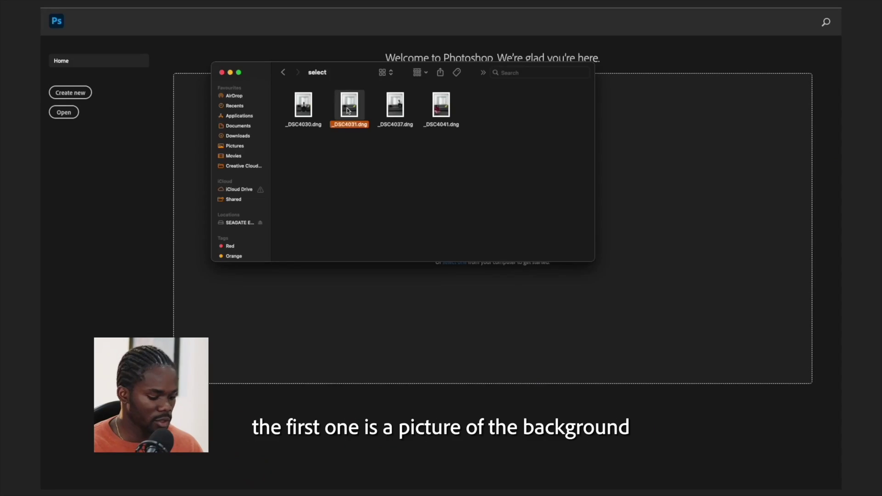
Preview the four photos in the select folder: the empty set and the three poses around the sofa
key("space")
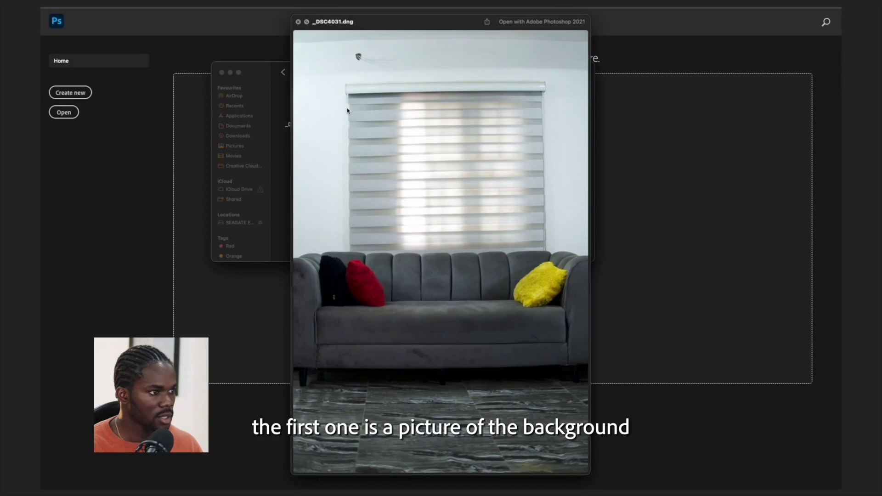
key("space")
left_click(310, 110)
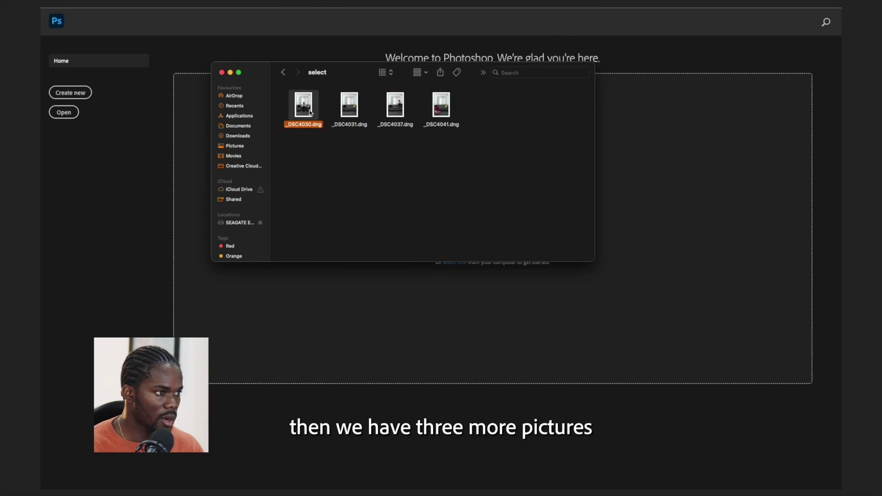
key("space")
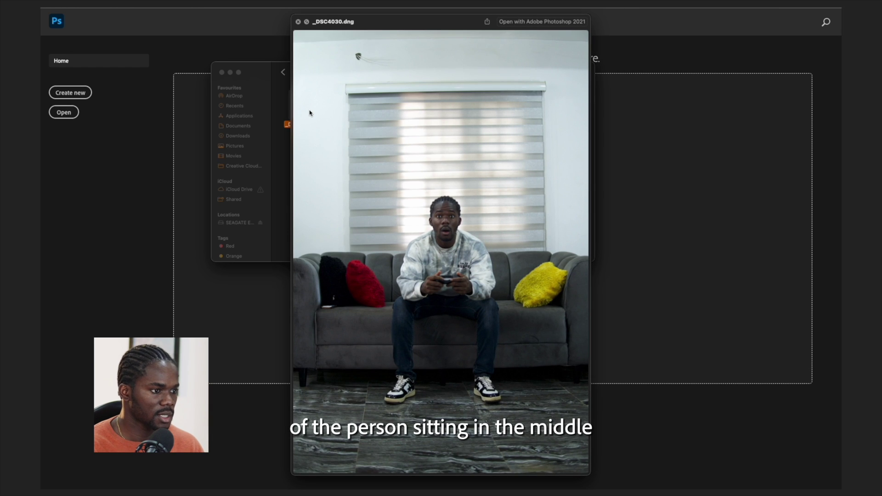
key("space")
left_click(396, 109)
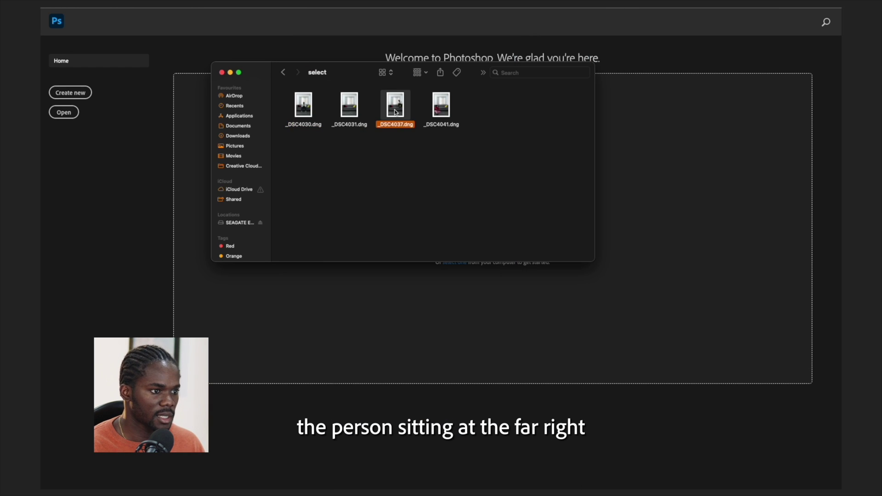
key("space")
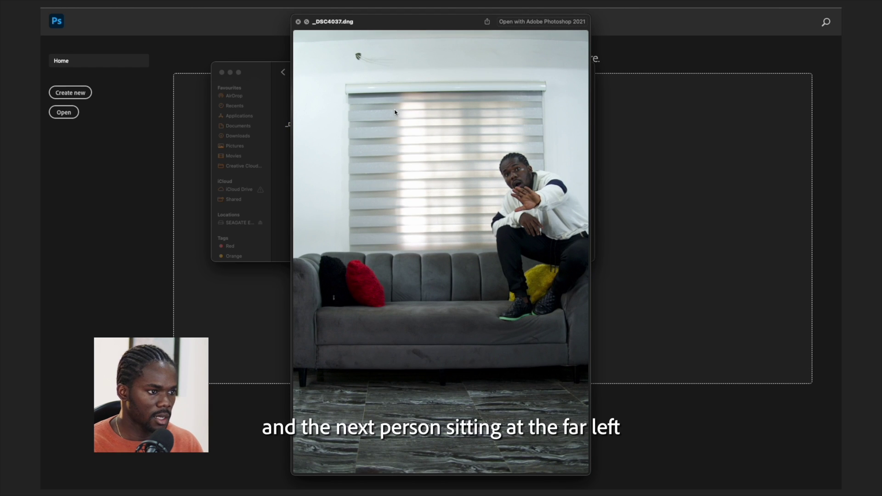
key("Down")
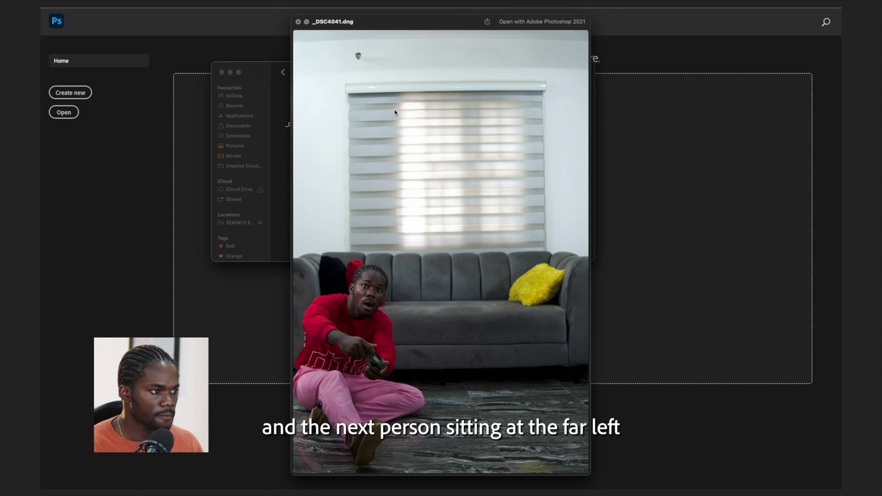
key("space")
Open the empty-set photo _DSC4031.dng in Photoshop as the base image
left_click(350, 110)
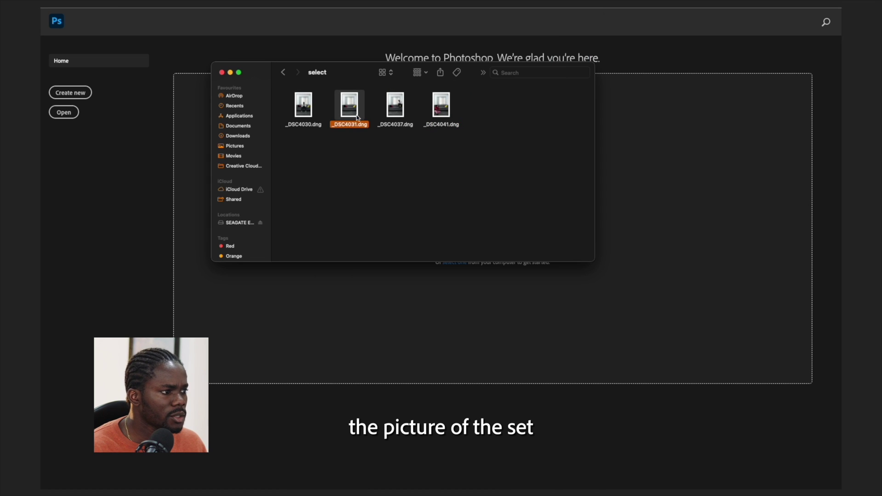
left_click_drag(329, 129, 163, 224)
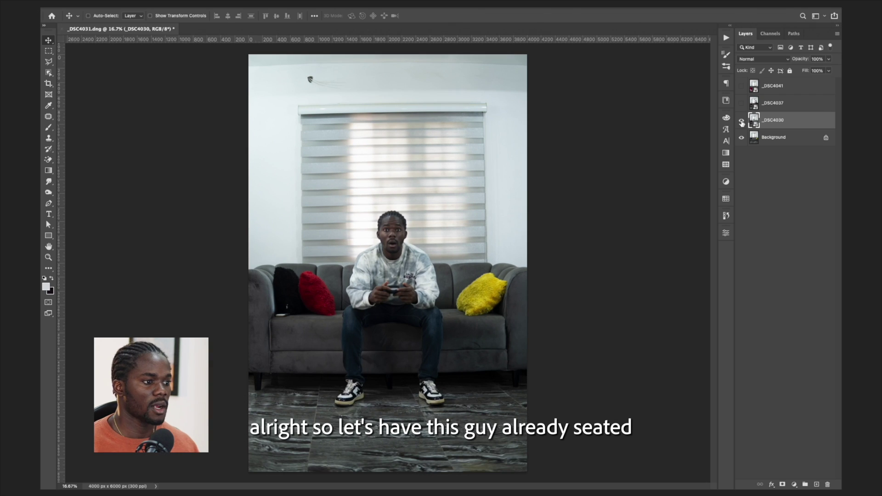
Select the _DSC4037 layer and preview the _DSC4037 and _DSC4041 layers one after the other over the middle pose
left_click(764, 106)
left_click(741, 104)
left_click(742, 105)
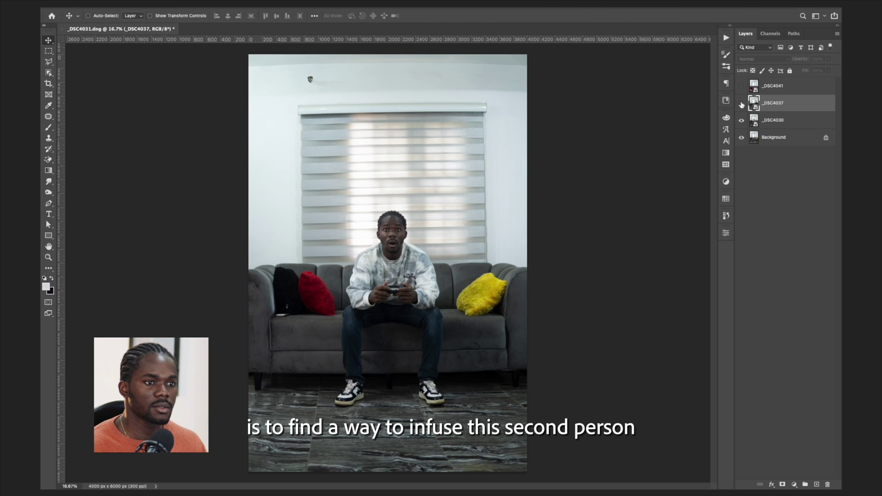
left_click(743, 87)
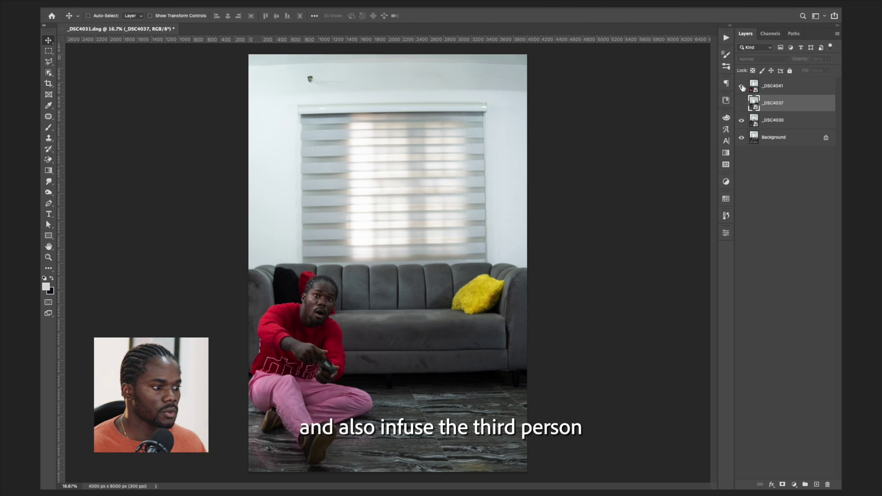
left_click(743, 87)
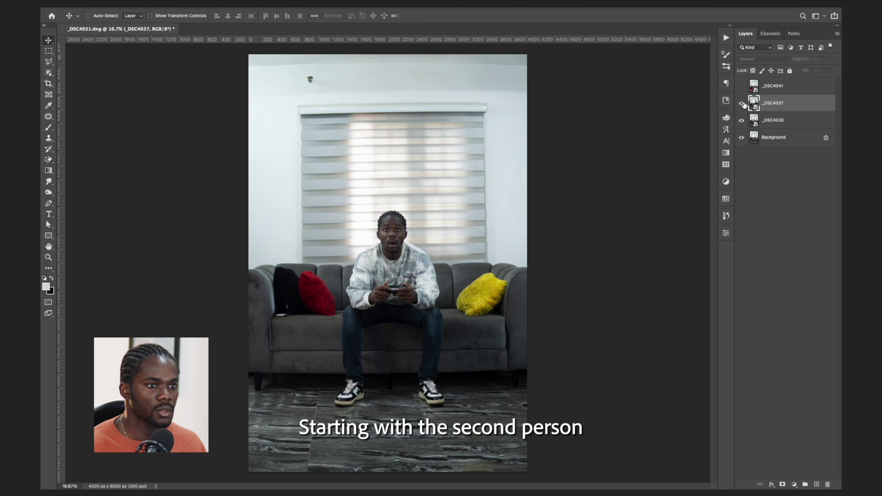
Show the _DSC4037 layer and examine the edges of the person perched on the sofa
left_click(742, 104)
scroll(467, 238, "down", 3)
scroll(444, 233, "up", 8)
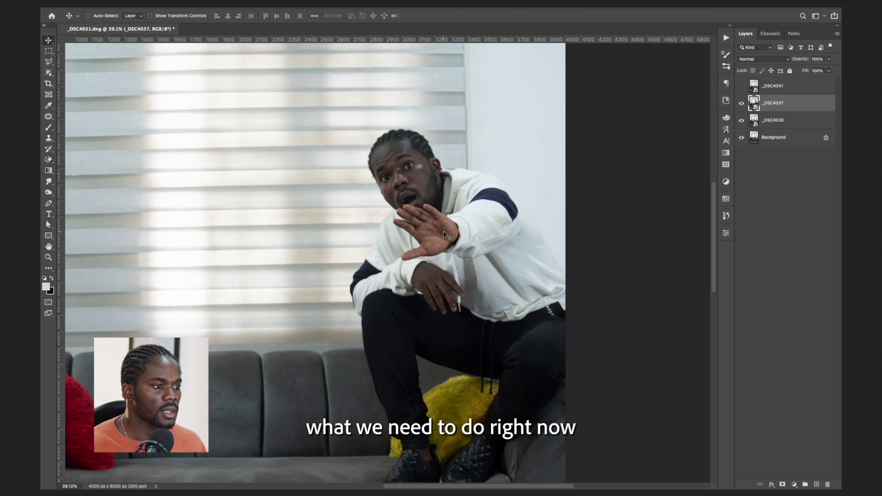
scroll(446, 235, "up", 1)
scroll(448, 236, "down", 3)
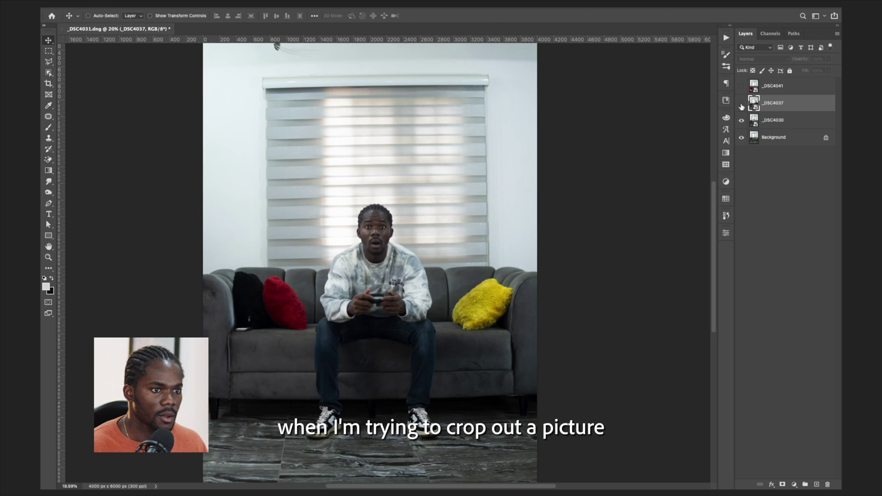
left_click(742, 104)
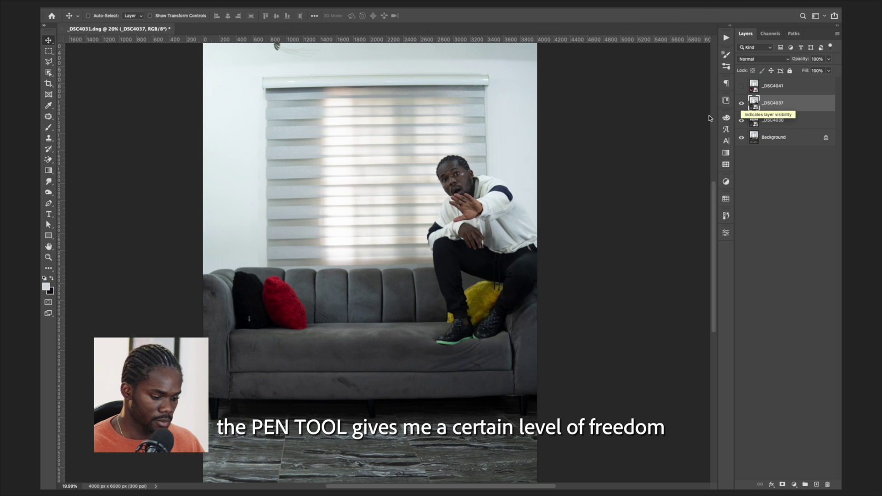
Trace a Pen path closely around the sleeve, face, head and shoulder of the person in white on _DSC4037
key("p")
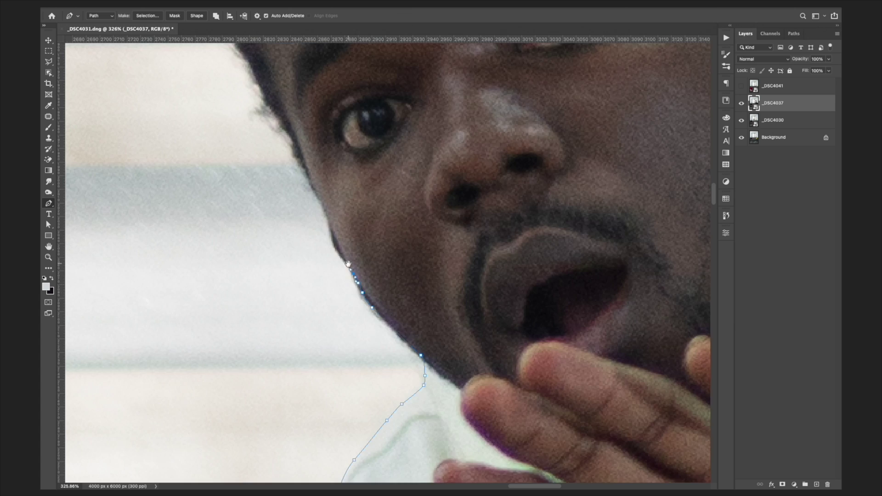
left_click_drag(349, 264, 373, 405)
left_click(325, 299)
left_click(595, 317)
left_click_drag(486, 213, 503, 242)
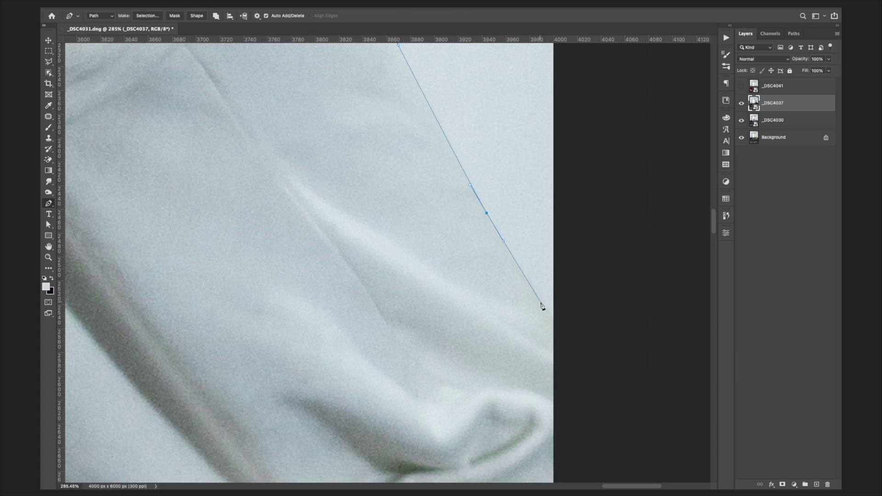
Continue the path loosely outside the image's right edge, across the floor and up over the sofa seat beside the shoes
scroll(542, 307, "down", 10)
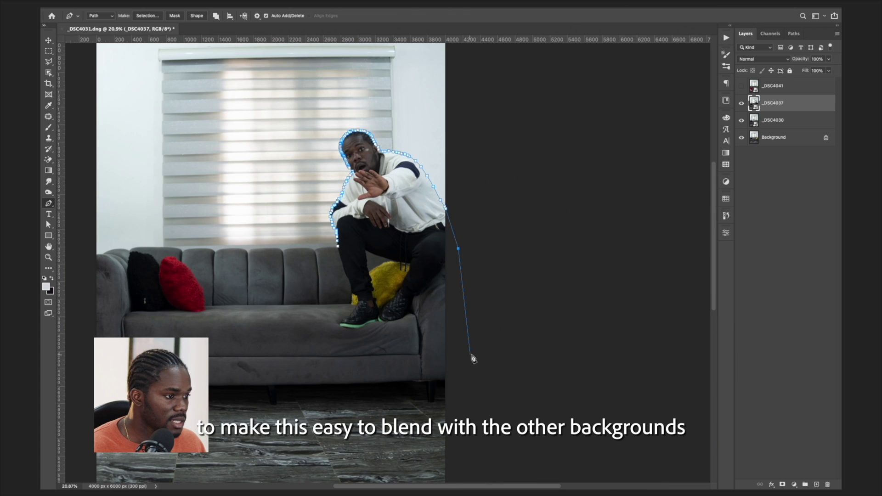
left_click_drag(469, 346, 527, 318)
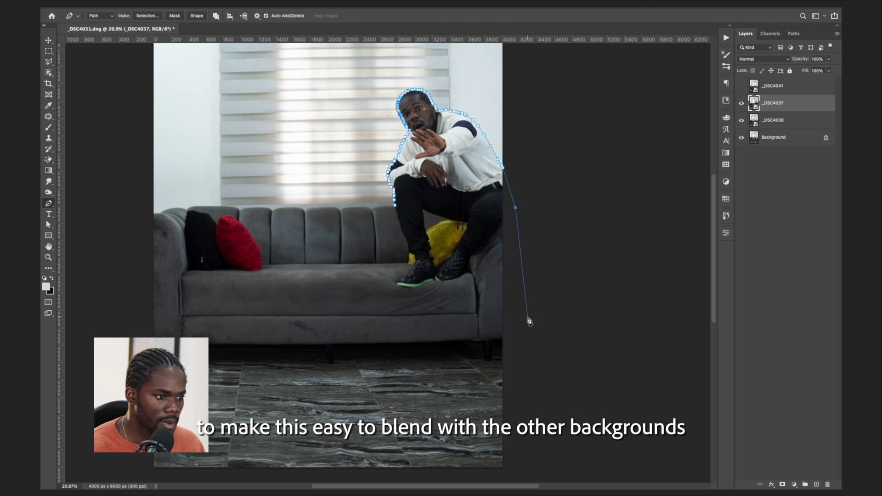
left_click(518, 419)
left_click(422, 418)
left_click(405, 393)
left_click(393, 358)
left_click(389, 331)
left_click(378, 309)
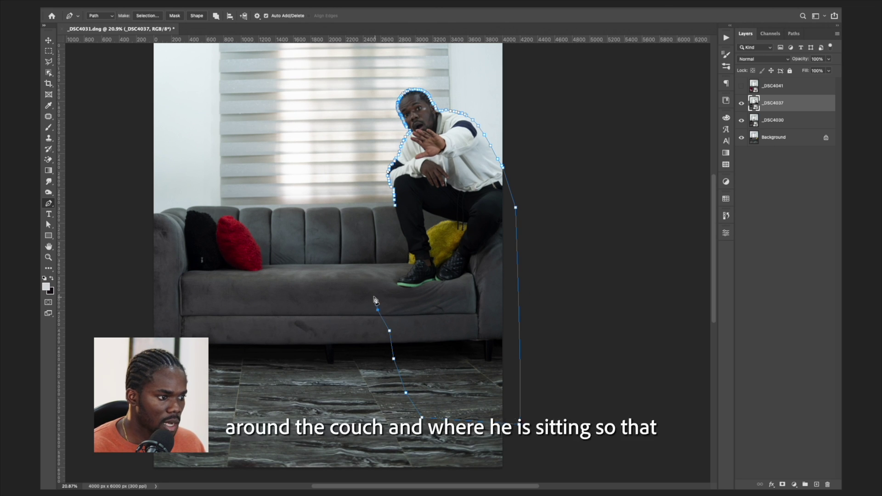
left_click(371, 286)
left_click(373, 250)
Close the path along the sofa back beside the knee and convert it into a selection
scroll(375, 230, "up", 3)
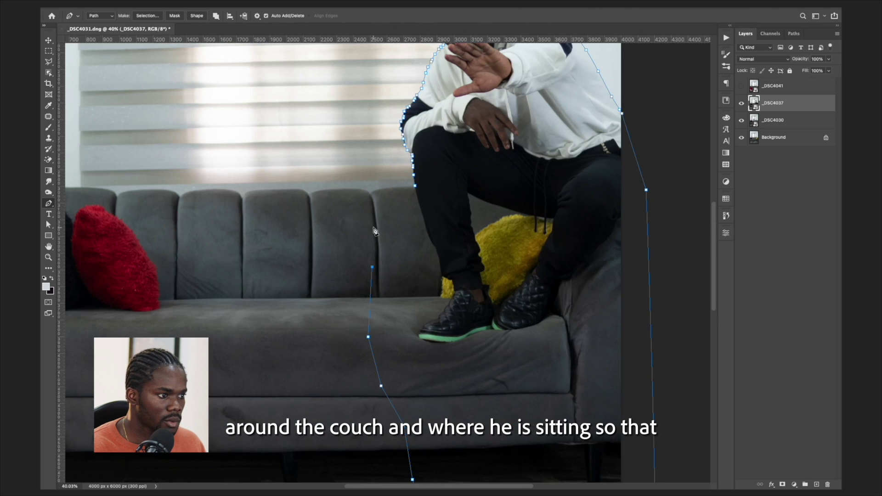
scroll(375, 230, "up", 5)
left_click(336, 128)
left_click(344, 118)
right_click(508, 243)
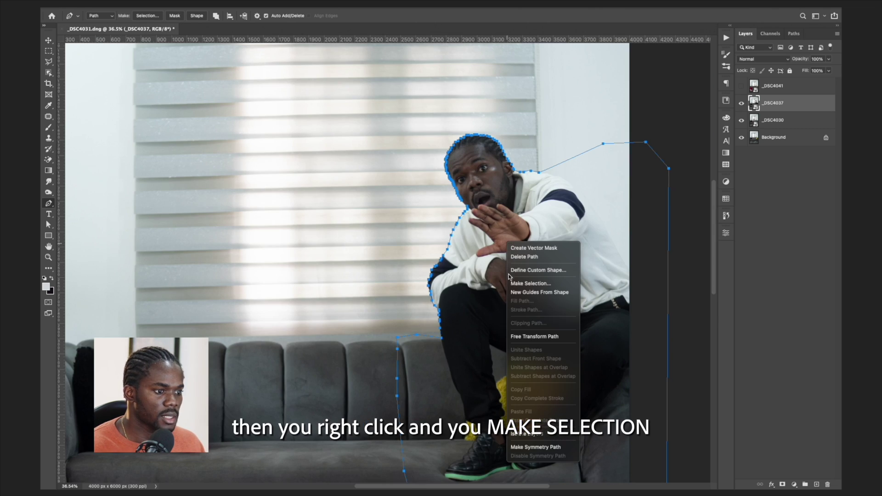
left_click(523, 284)
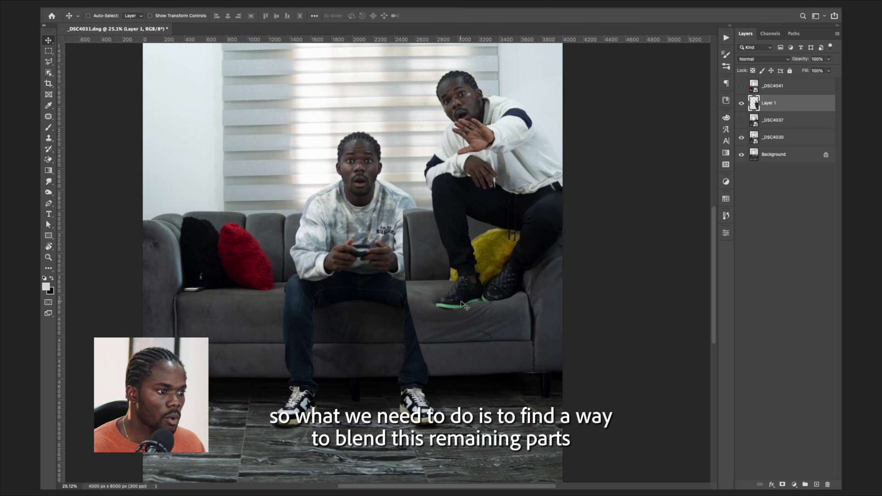
Add a layer mask to Layer 1 and paint it with a soft black 150 px brush along the seam over the middle person
scroll(464, 306, "up", 5)
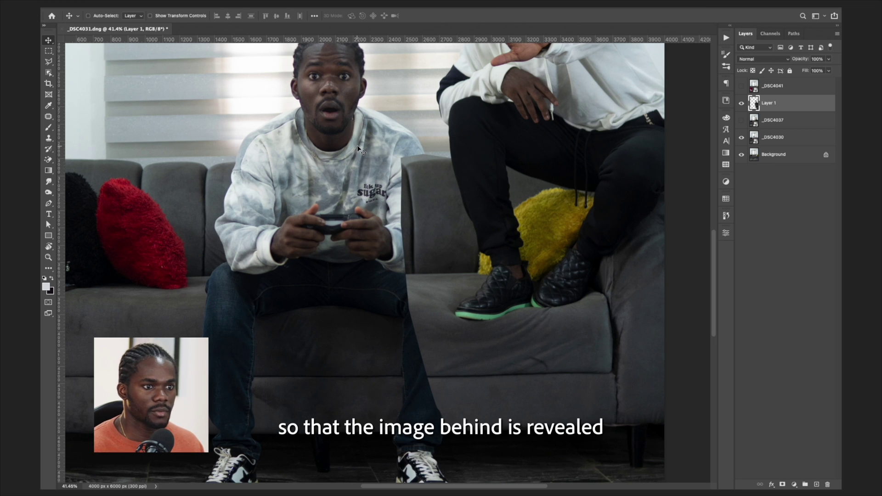
left_click(783, 485)
key("b")
key("x")
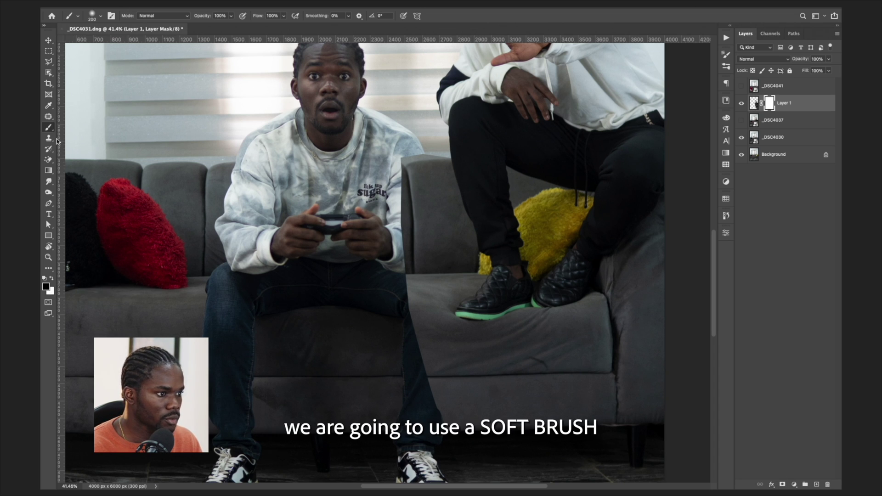
key("bracketleft")
key("bracketleft")
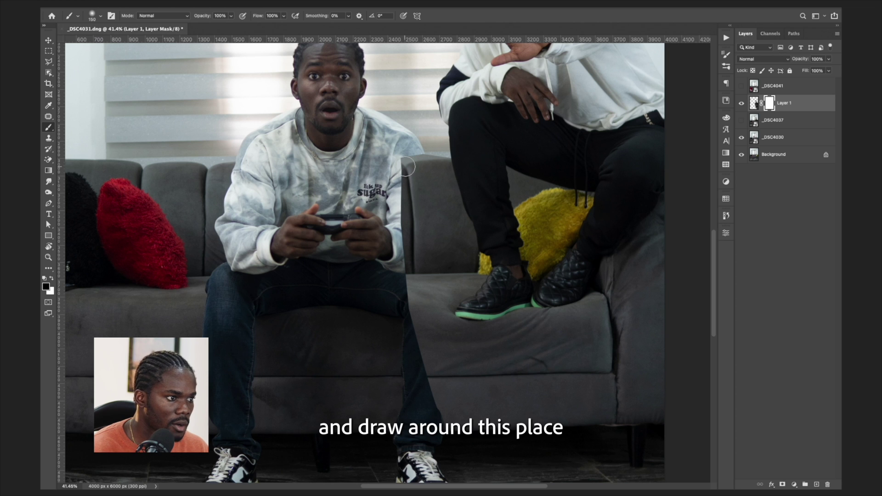
mouse_move(404, 183)
left_mouse_down()
mouse_move(420, 151)
mouse_move(425, 197)
mouse_move(427, 174)
mouse_move(413, 199)
mouse_move(412, 253)
mouse_move(425, 248)
mouse_move(437, 220)
mouse_move(441, 252)
mouse_move(428, 299)
mouse_move(426, 276)
mouse_move(412, 264)
mouse_move(414, 329)
mouse_move(426, 301)
mouse_move(427, 324)
mouse_move(438, 295)
mouse_move(444, 356)
mouse_move(426, 343)
mouse_move(454, 430)
left_mouse_up()
scroll(456, 317, "up", 4)
scroll(467, 338, "up", 5)
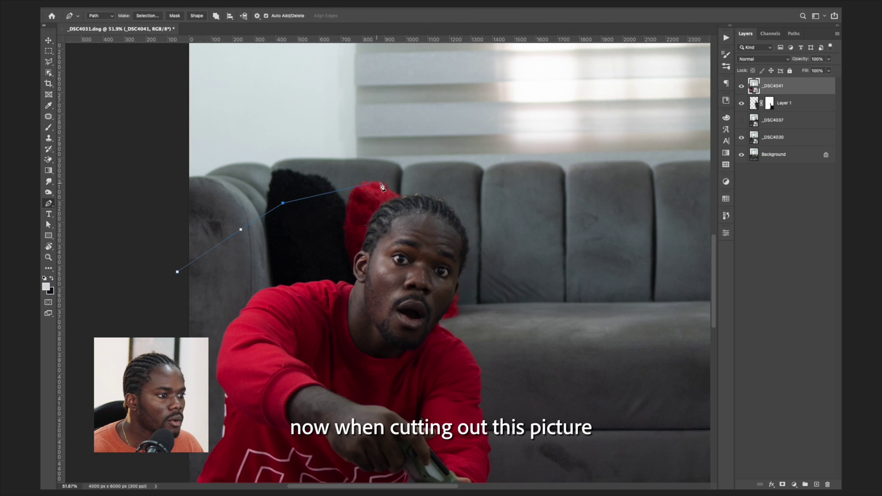
Run a loose Pen path on _DSC4041 over the cushions and around the head of the person in red
left_click(383, 184)
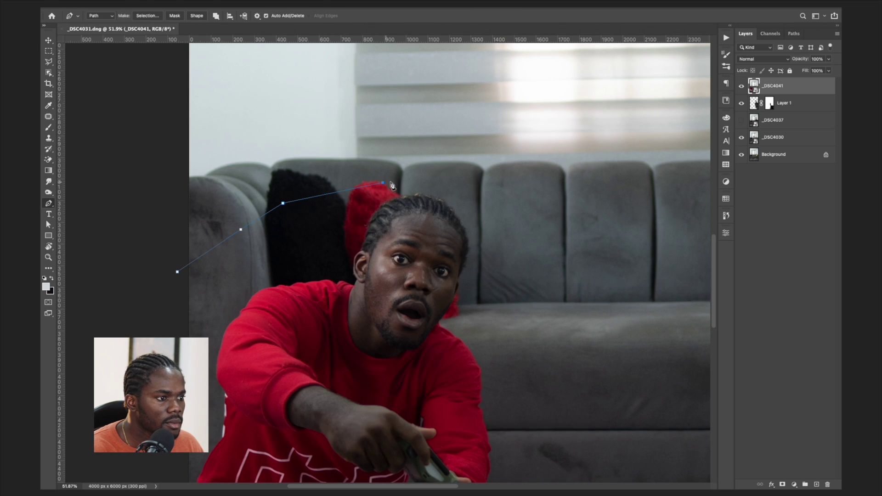
left_click(425, 181)
left_click(458, 189)
left_click(481, 213)
left_click(482, 269)
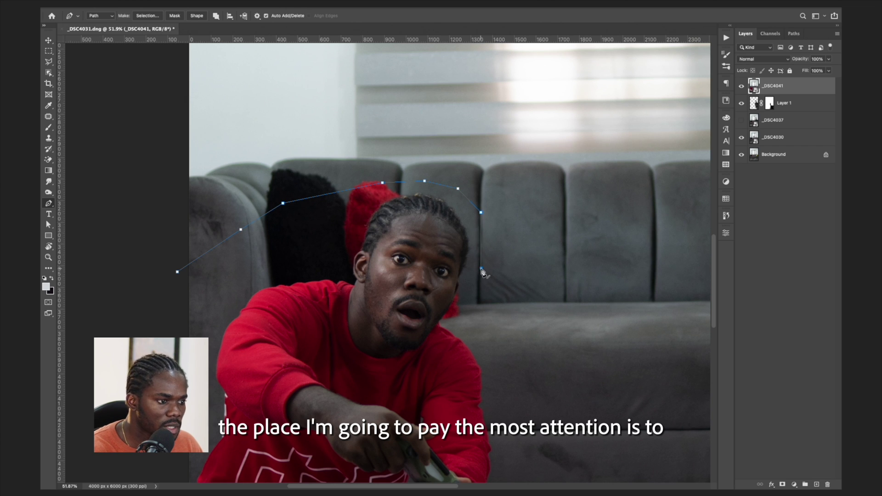
left_click(497, 290)
left_click(479, 309)
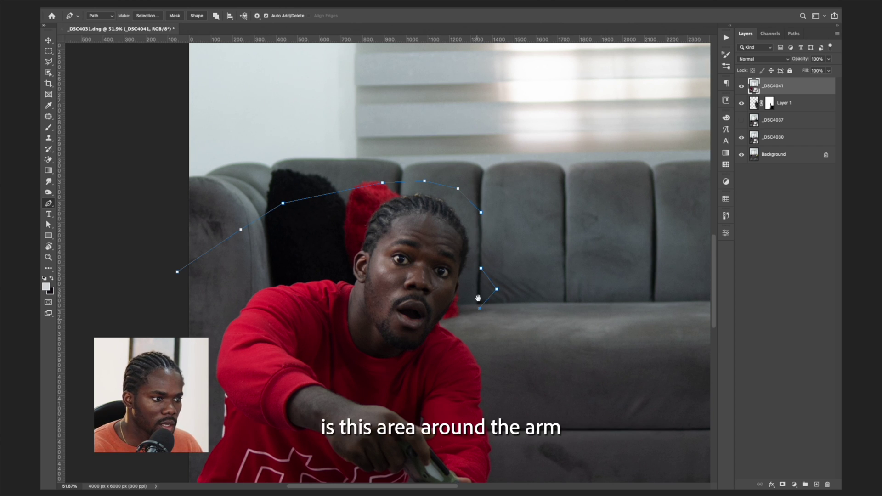
Rework the path beside the head and extend it straight down the sofa next to the person's shoulder
scroll(469, 238, "down", 3)
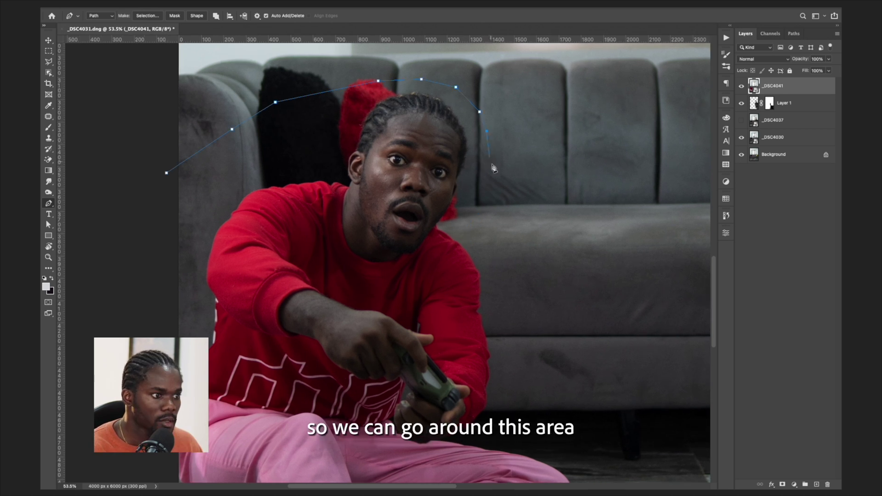
left_click(492, 167)
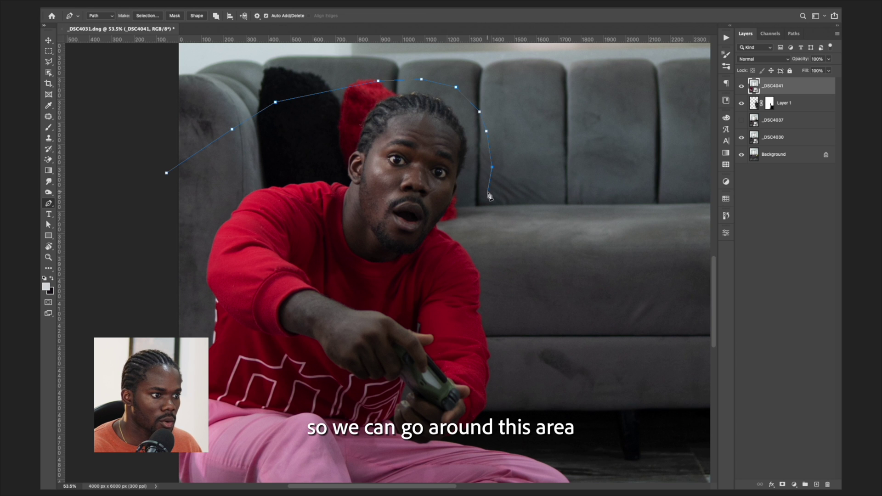
left_click(483, 206)
left_click(485, 222)
left_click_drag(488, 262, 505, 196)
key("z")
left_click_drag(471, 172, 481, 176)
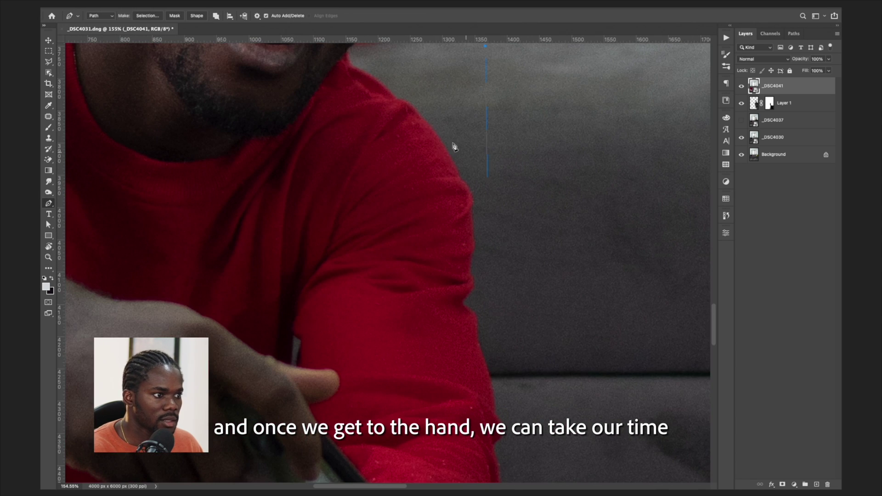
Trace the path closely along the outer edge of the red sleeve down to the hands holding the controller
left_click(440, 139)
left_click(459, 172)
left_click(470, 195)
left_click(492, 226)
left_click(490, 244)
left_click(486, 277)
left_click_drag(517, 296, 508, 314)
left_click(484, 333)
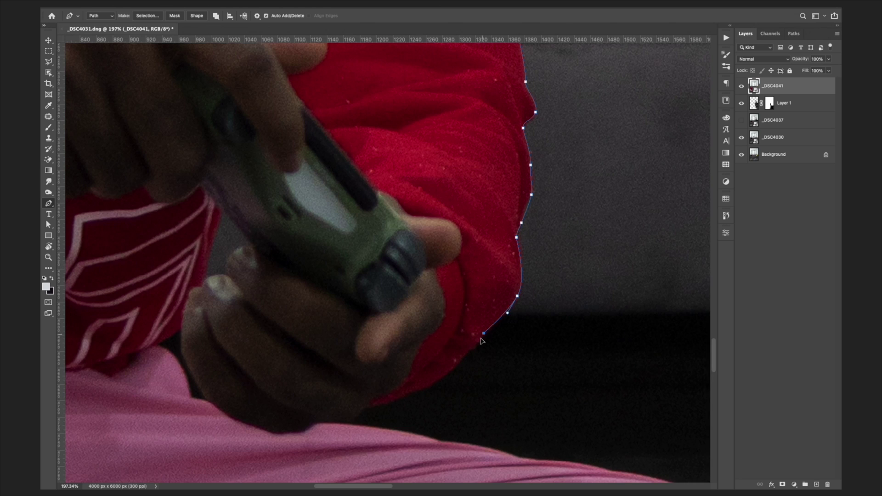
left_click(470, 348)
left_click(458, 364)
left_click(444, 378)
left_click(422, 392)
left_click(403, 400)
left_click(387, 405)
left_click(370, 408)
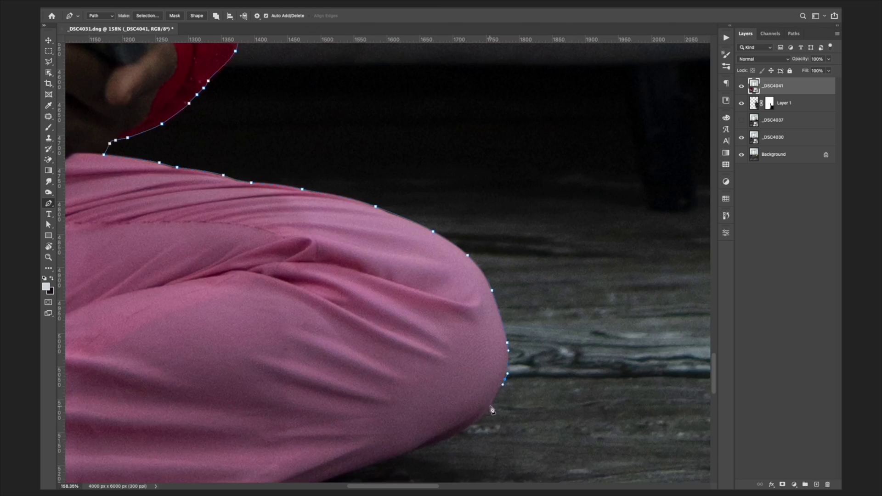
Finish the path around the pink knee, convert it to a selection and mask _DSC4041 with it
left_click(516, 342)
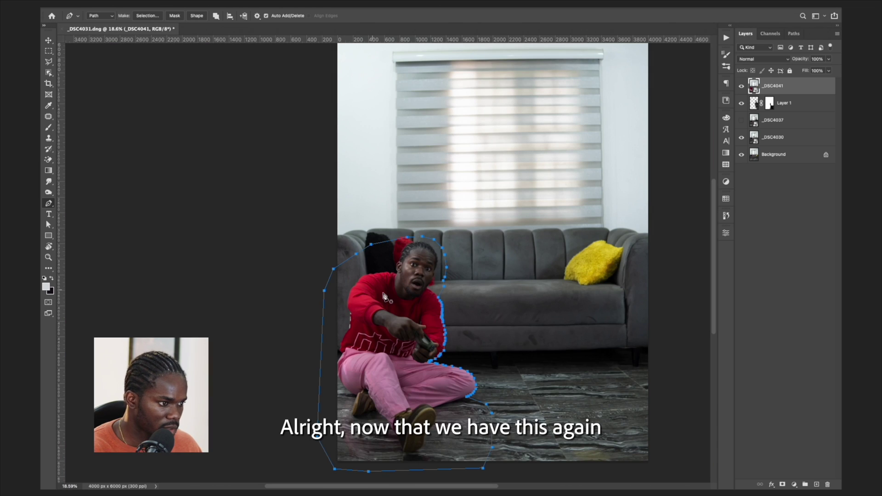
right_click(396, 295)
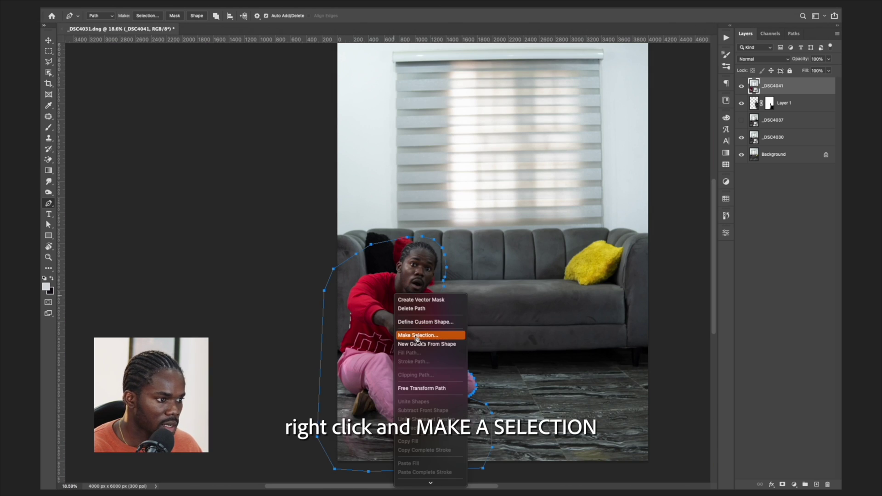
left_click(418, 335)
key("v")
left_click(783, 484)
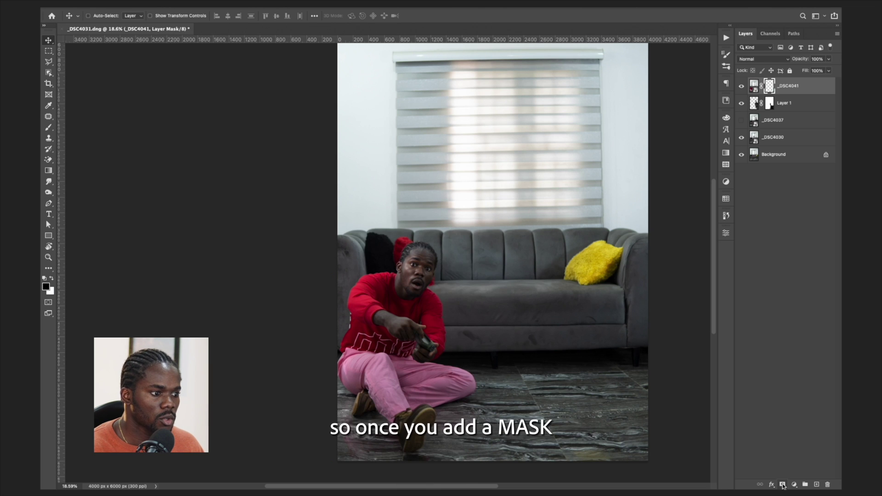
key("super+z")
key("shift+super+z")
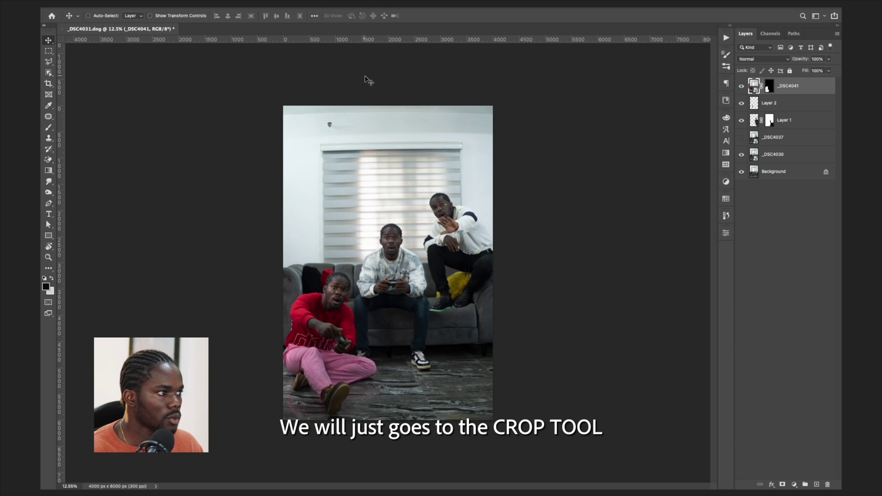
Crop the composite to a 4:5 poster ratio
key("c")
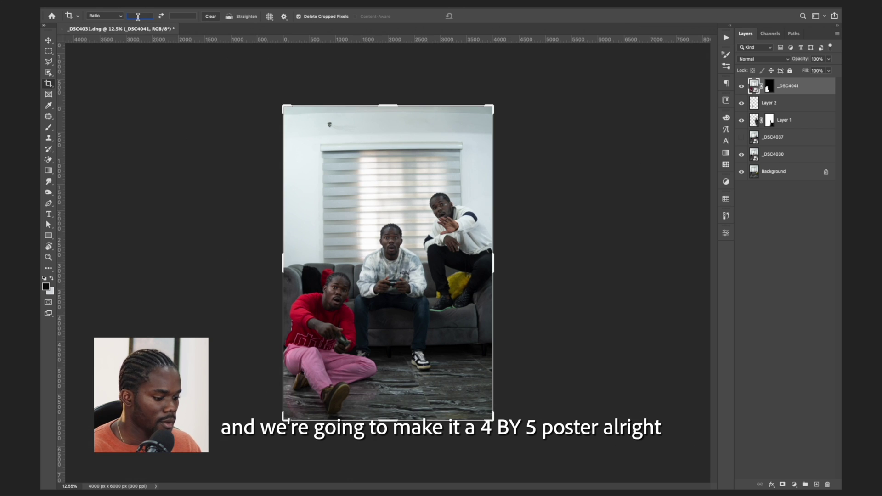
type("45")
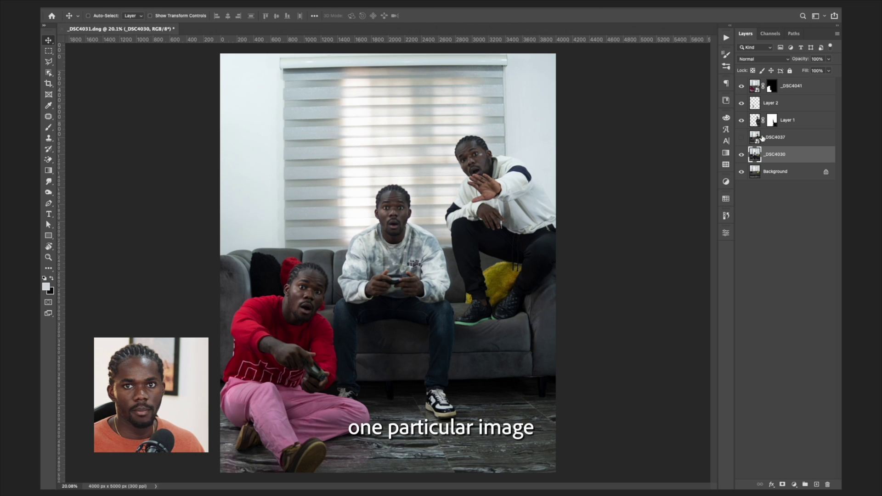
Stamp all visible layers into a new merged layer above _DSC4041
left_click(795, 87)
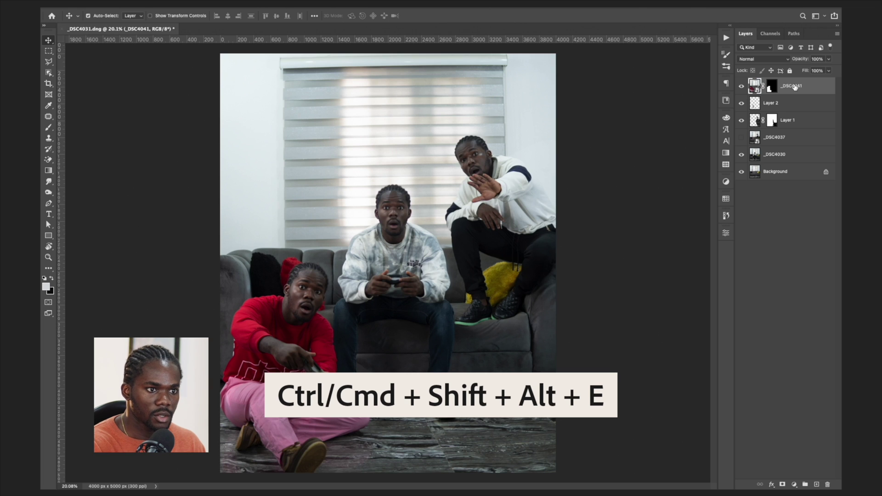
key("ctrl+shift+alt+e")
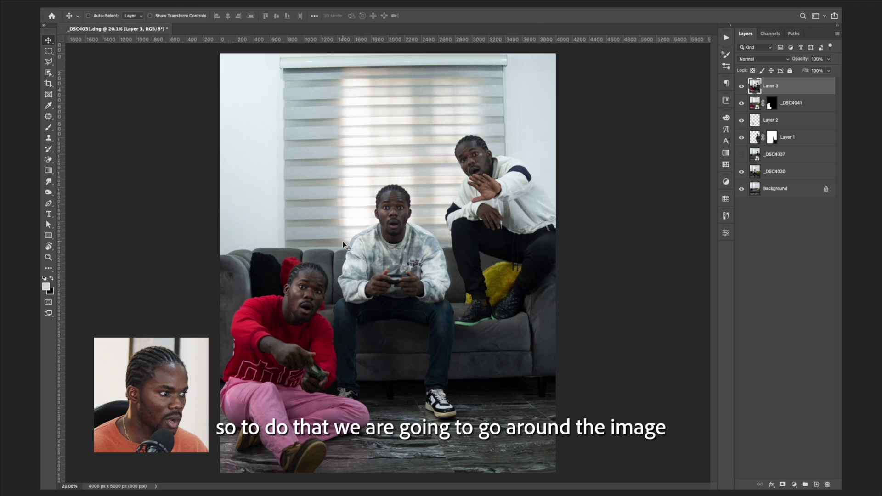
Start a Pen path on Layer 3 at the sofa's outer edge and trace up the middle person's hairline
key("p")
scroll(224, 261, "up", 5)
scroll(223, 260, "down", 5)
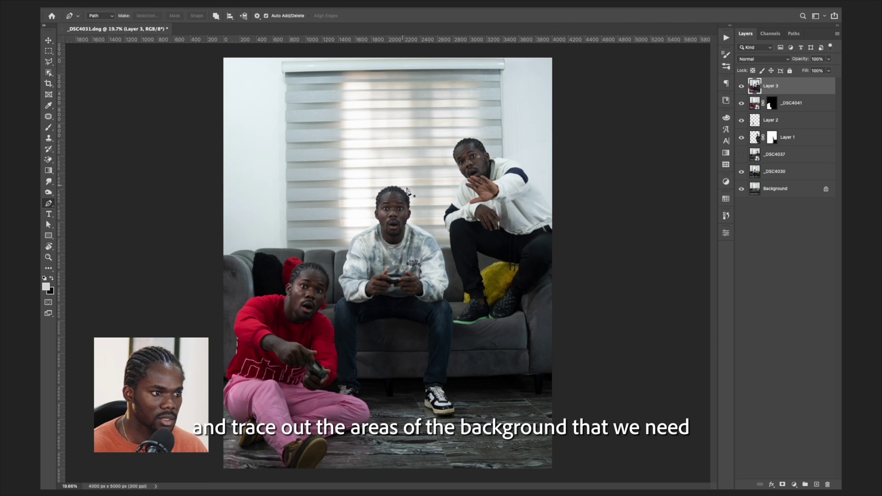
left_click(225, 262)
scroll(225, 262, "up", 10)
left_click_drag(295, 208, 350, 213)
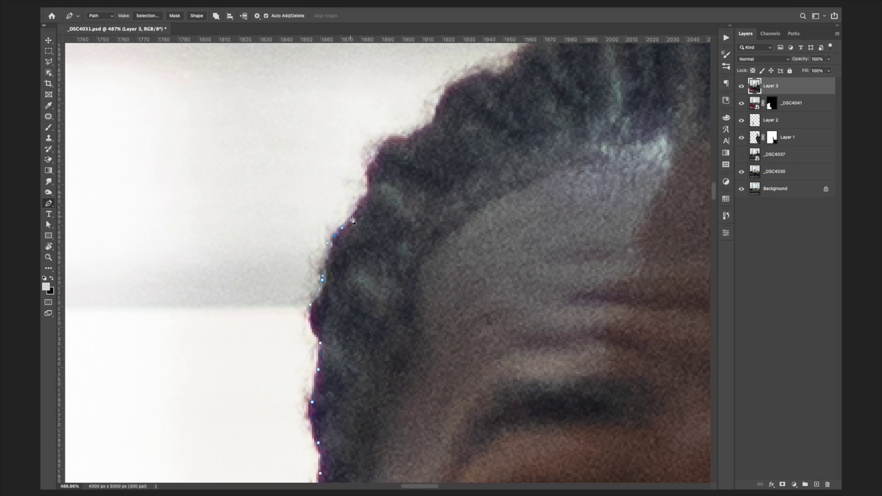
Continue the path around the middle person's head and shoulder and up the edge of the seated person's black trousers
scroll(488, 169, "up", 3)
scroll(378, 258, "down", 10)
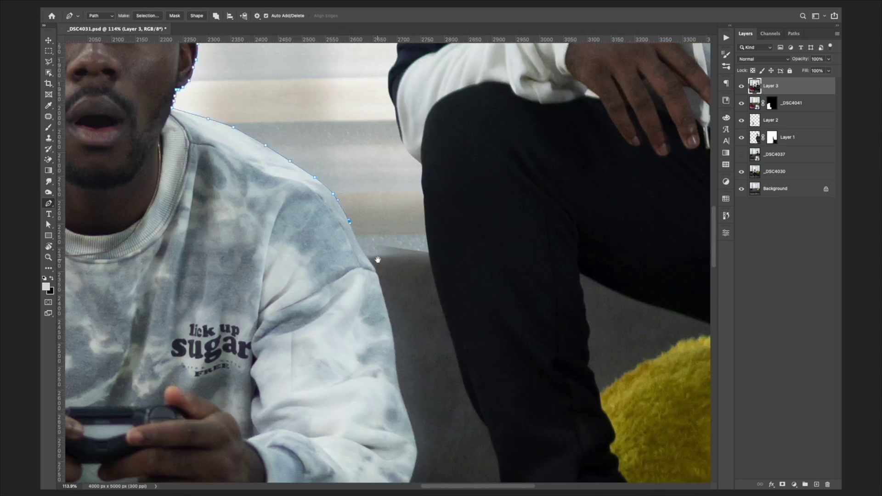
scroll(379, 258, "up", 3)
scroll(396, 315, "up", 10)
left_click_drag(397, 249, 397, 239)
scroll(397, 239, "up", 5)
left_click(387, 246)
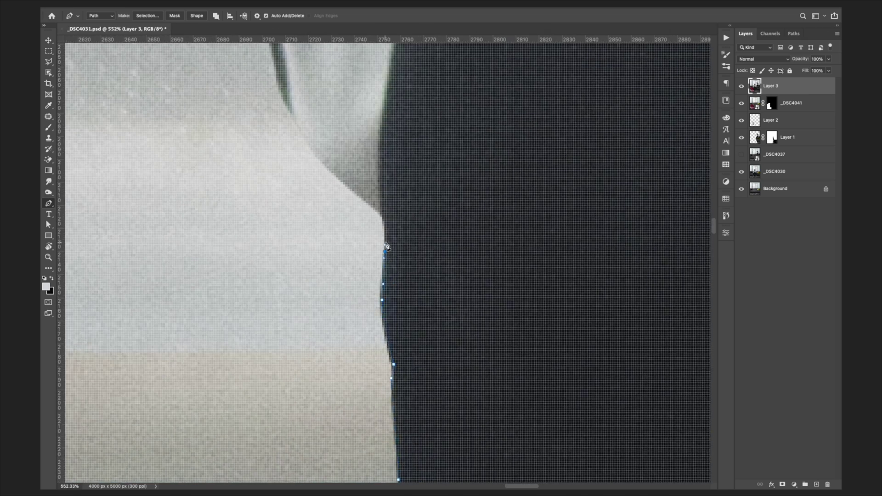
Trace the path up from the black trousers along the white sleeve to the hair of the person on the sofa arm
scroll(386, 246, "down", 10)
scroll(368, 285, "up", 10)
scroll(363, 276, "down", 5)
scroll(364, 276, "up", 10)
left_click_drag(373, 211, 374, 205)
scroll(375, 209, "down", 5)
left_click_drag(414, 245, 417, 240)
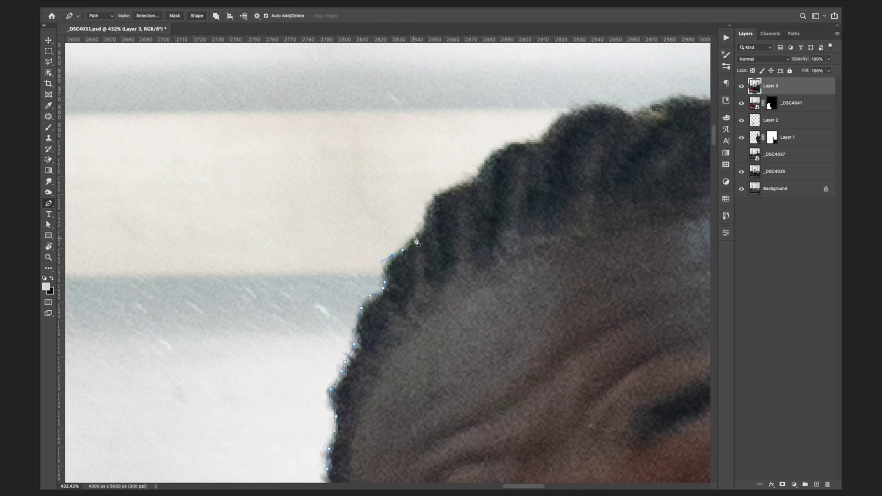
Carry the path over that person's head and down the white shoulder and back to enclose the wall and window
scroll(459, 276, "down", 5)
left_click_drag(516, 339, 545, 356)
scroll(545, 355, "down", 5)
left_click_drag(498, 335, 332, 211)
left_click_drag(371, 228, 381, 236)
left_click_drag(397, 253, 401, 258)
scroll(460, 353, "down", 3)
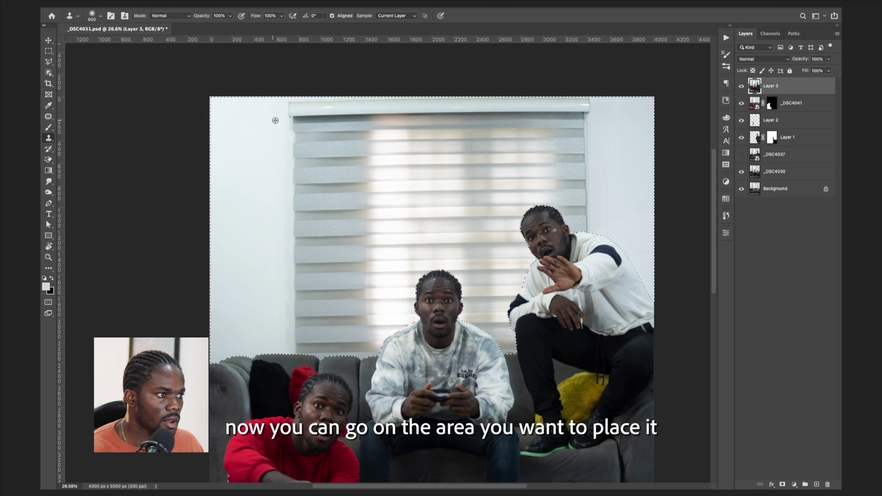
Clone the plain white wall over the window blind inside the selection on Layer 3 with a 600 px Clone Stamp
left_click_drag(291, 116, 303, 105)
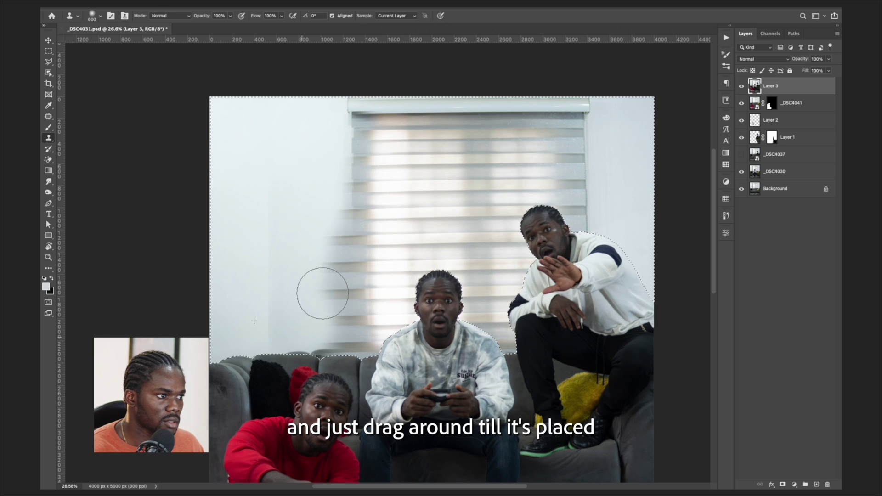
left_click_drag(325, 318, 342, 241)
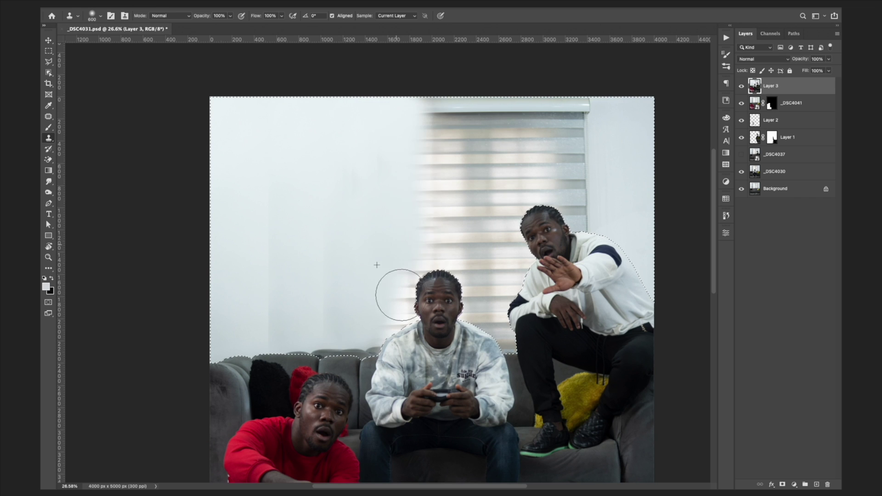